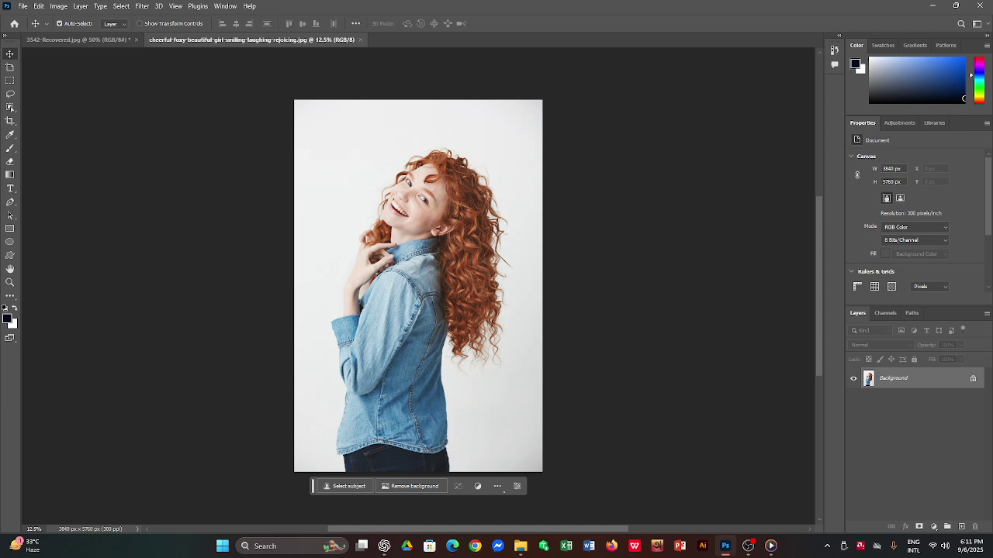
Open Select and Mask for the woman's photo, set the view to Onion Skin and automatically select the subject.
click(122, 6)
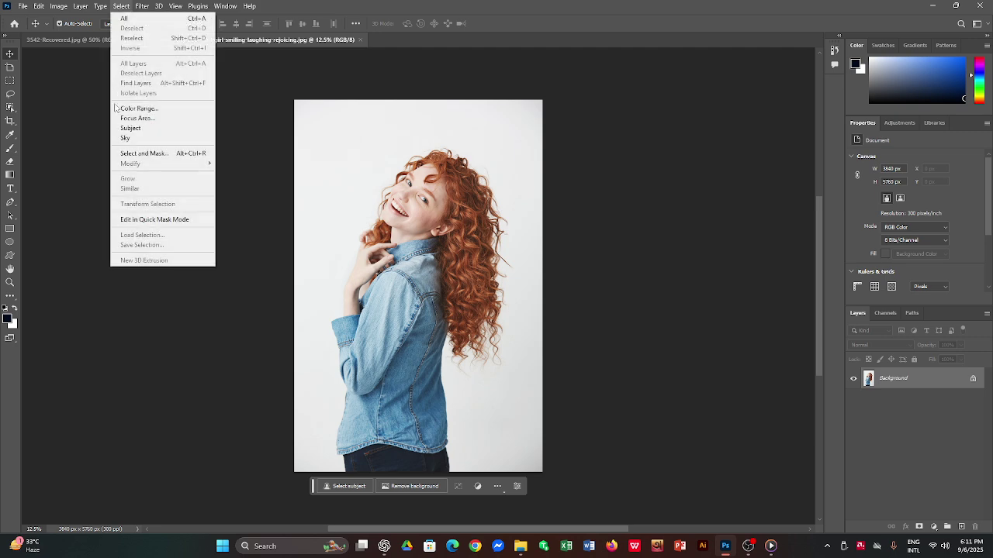
click(168, 153)
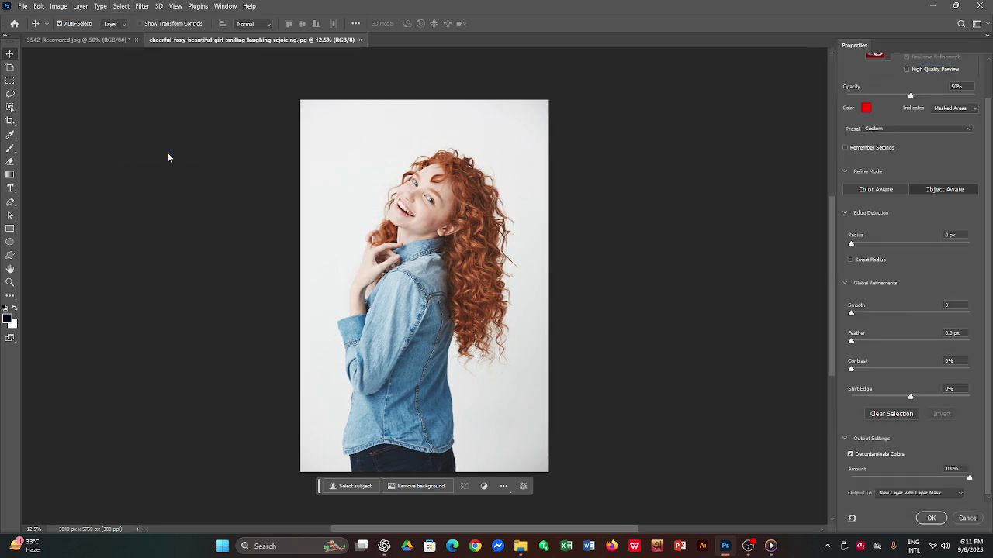
scroll(880, 152, up, 1)
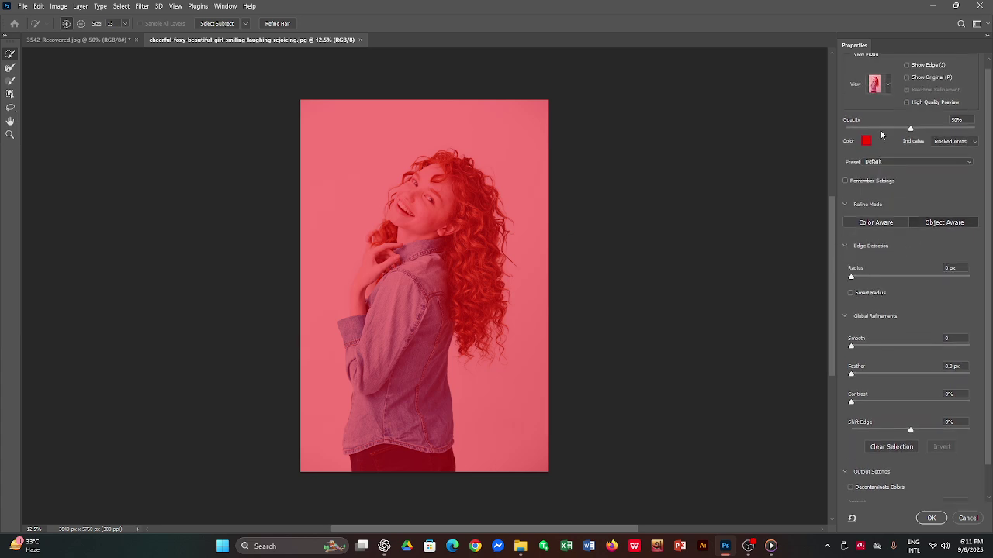
click(888, 85)
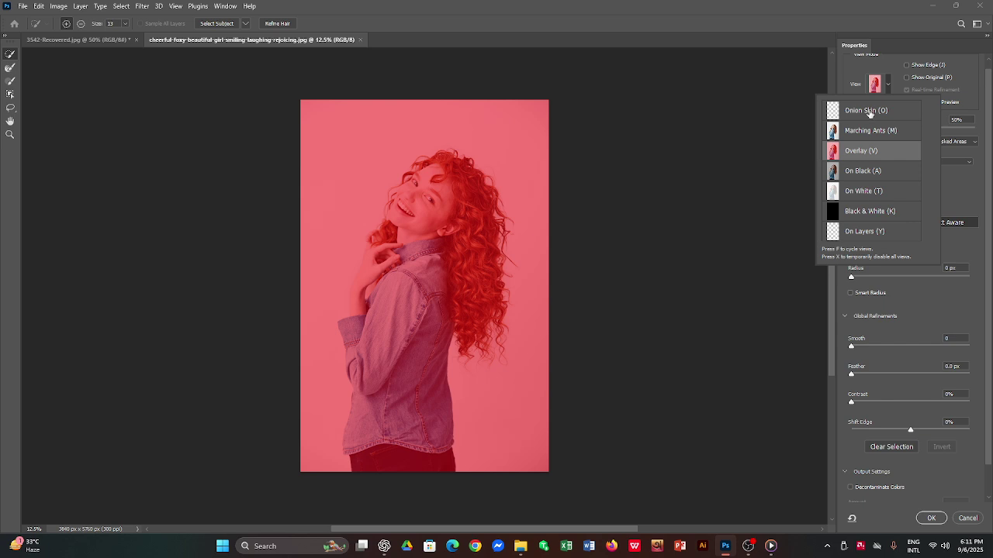
click(806, 62)
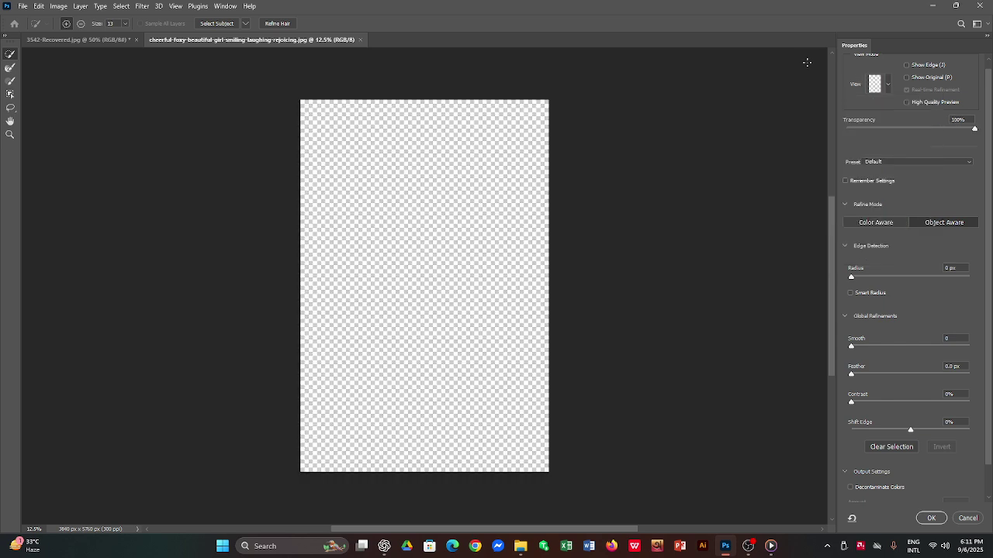
click(204, 24)
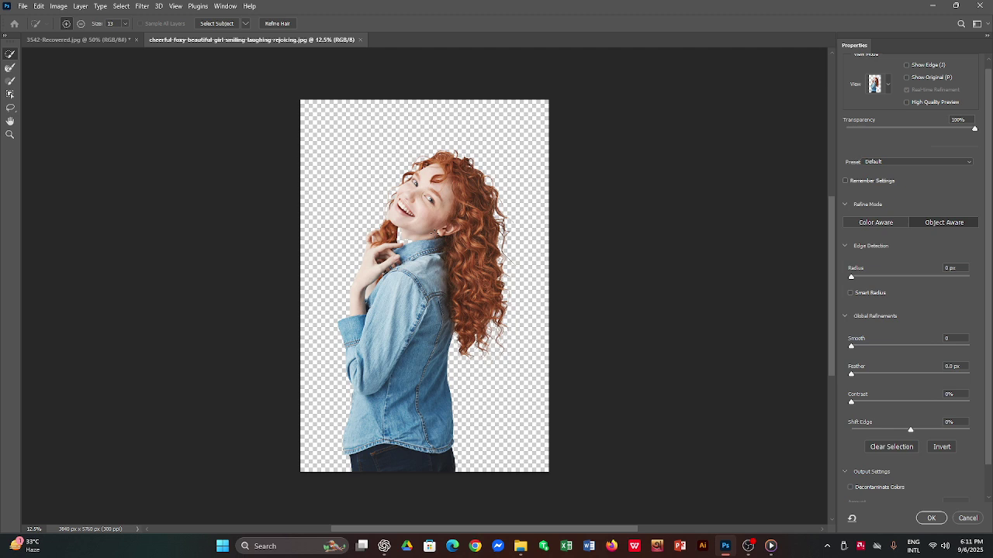
Change the Select and Mask view to Overlay and turn on Decontaminate Colors.
scroll(877, 101, up, 1)
click(884, 96)
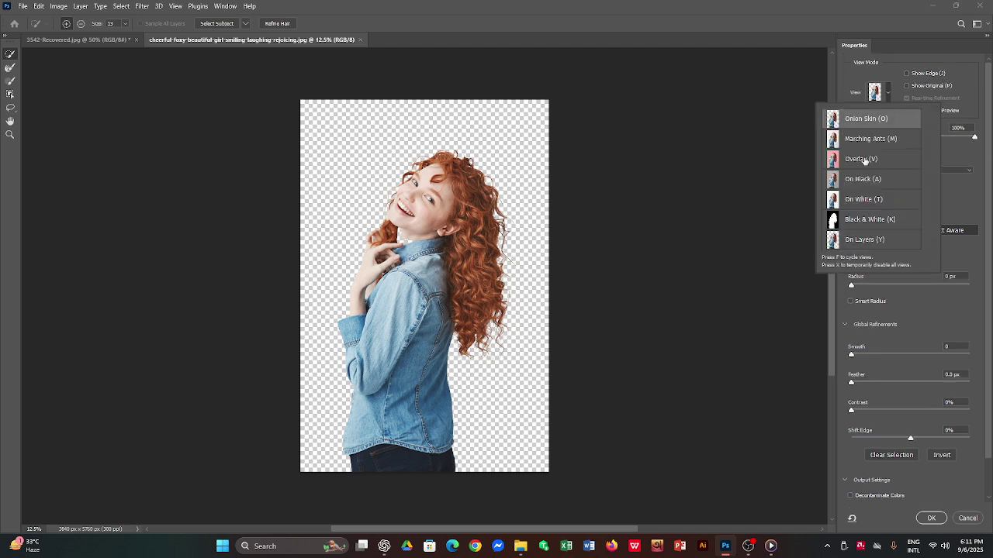
click(884, 158)
scroll(896, 329, down, 3)
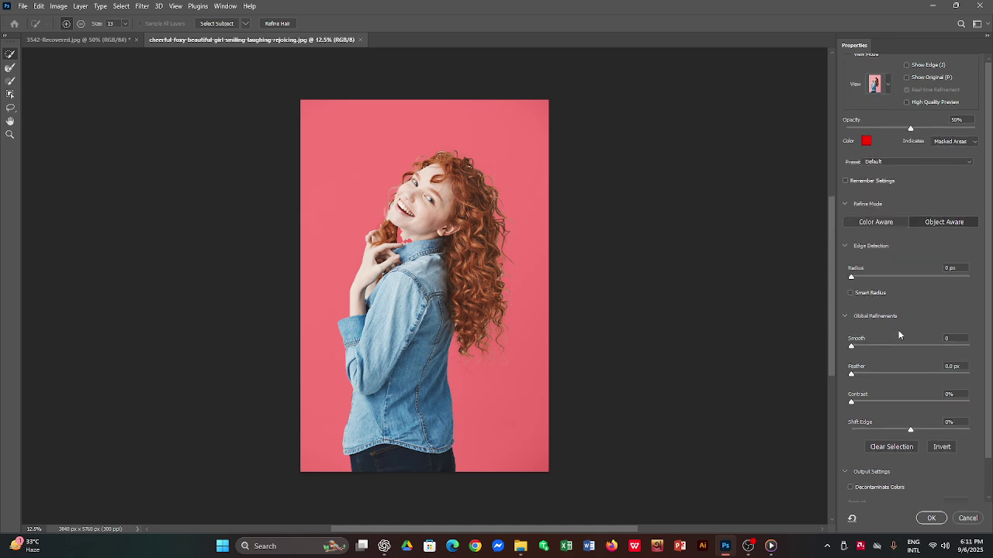
scroll(885, 373, down, 1)
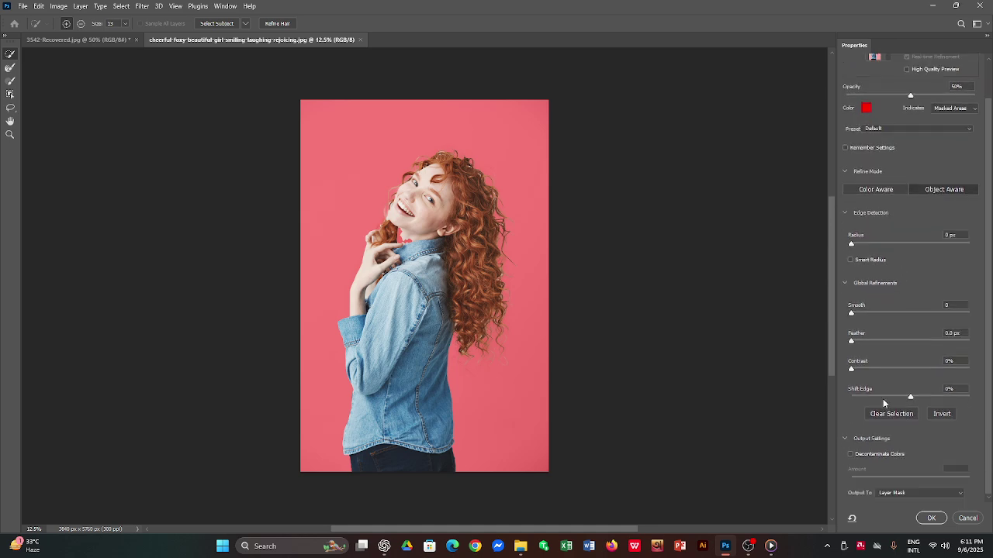
click(851, 455)
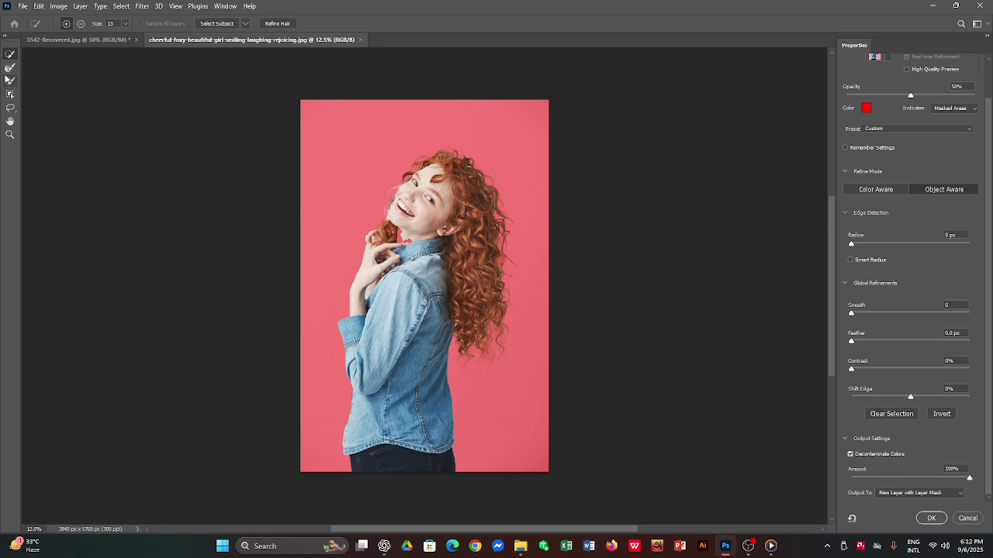
Paint along the woman's curly hair outline with the Refine Edge Brush, from the crown down both sides.
click(9, 69)
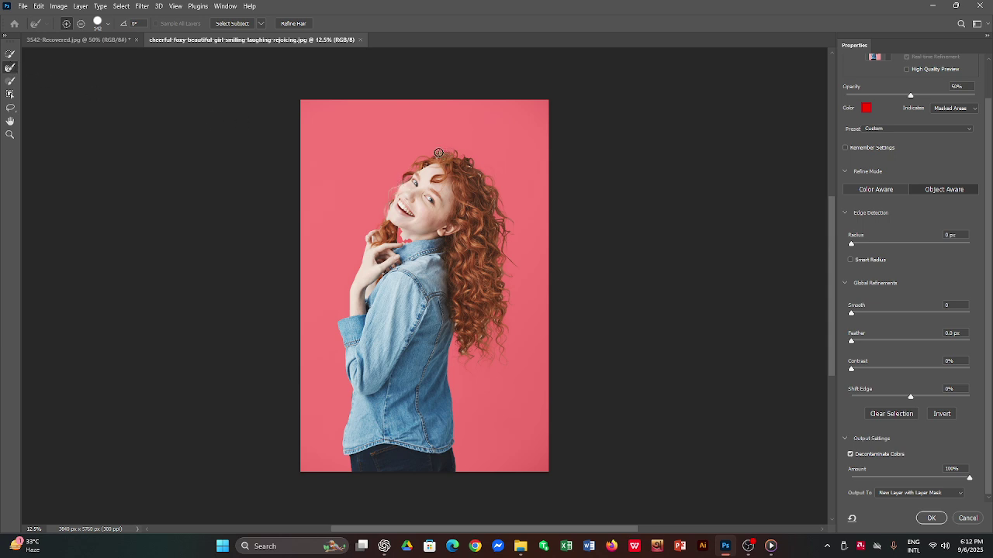
mouse_move(438, 152)
mouse_down()
mouse_move(490, 195)
mouse_move(495, 293)
mouse_move(507, 270)
mouse_move(483, 270)
mouse_move(504, 220)
mouse_move(490, 301)
mouse_move(501, 363)
mouse_move(502, 325)
mouse_up()
drag(491, 181, 502, 221)
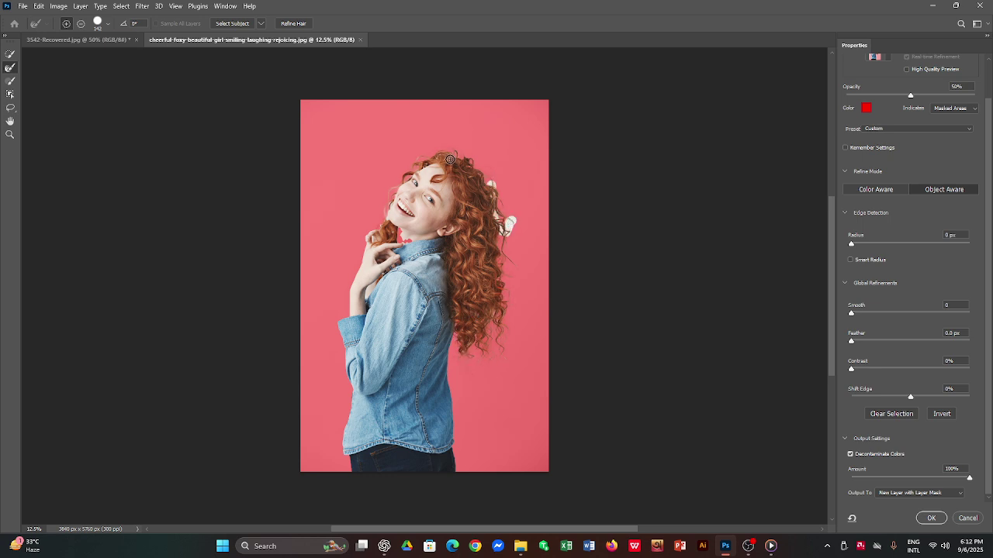
mouse_move(439, 153)
mouse_down()
mouse_move(397, 183)
mouse_move(385, 208)
mouse_up()
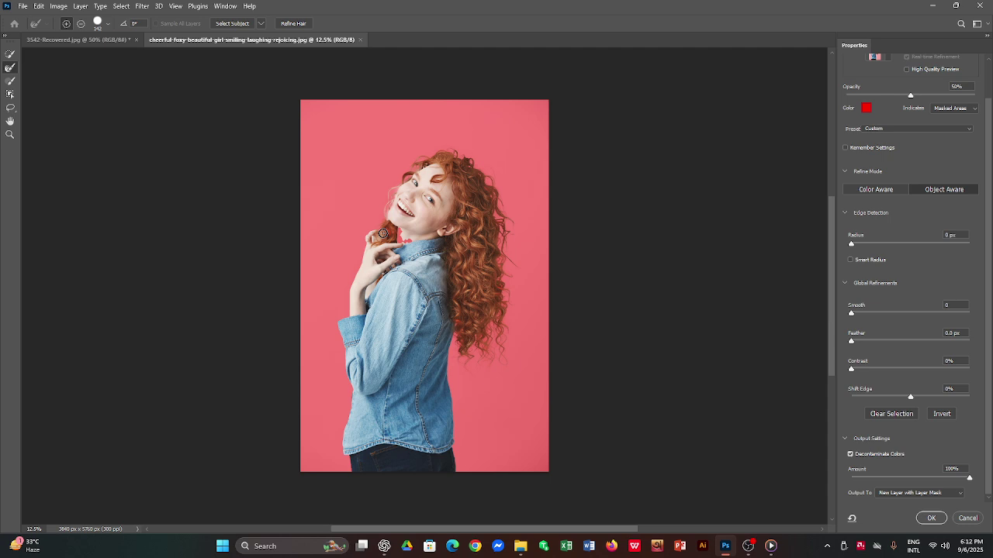
Add the missed gap at the neck with Quick Selection and output the cutout to a new layer with layer mask.
click(10, 56)
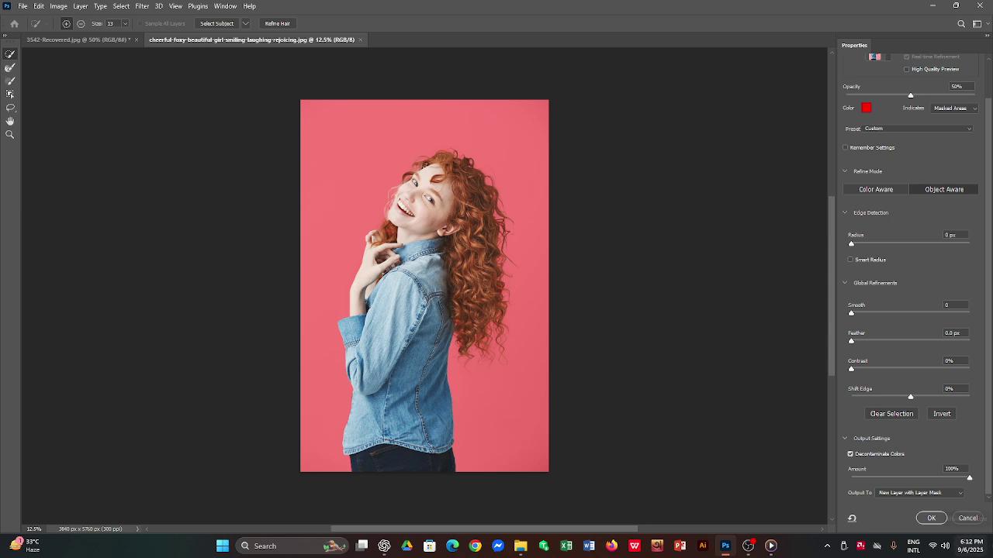
click(933, 518)
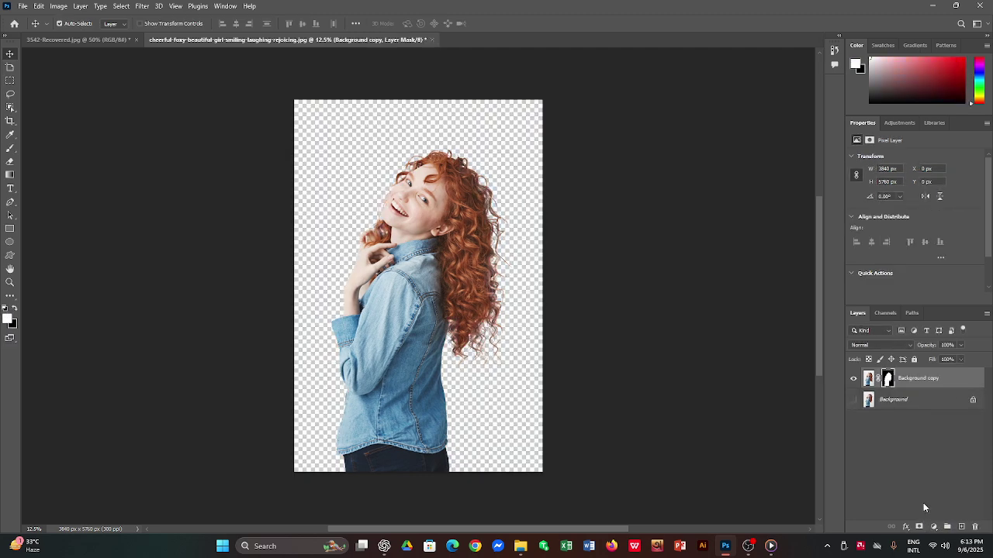
Add a light blue Solid Color fill layer, c5d1e7, directly above the Background layer as the woman's new backdrop.
click(892, 399)
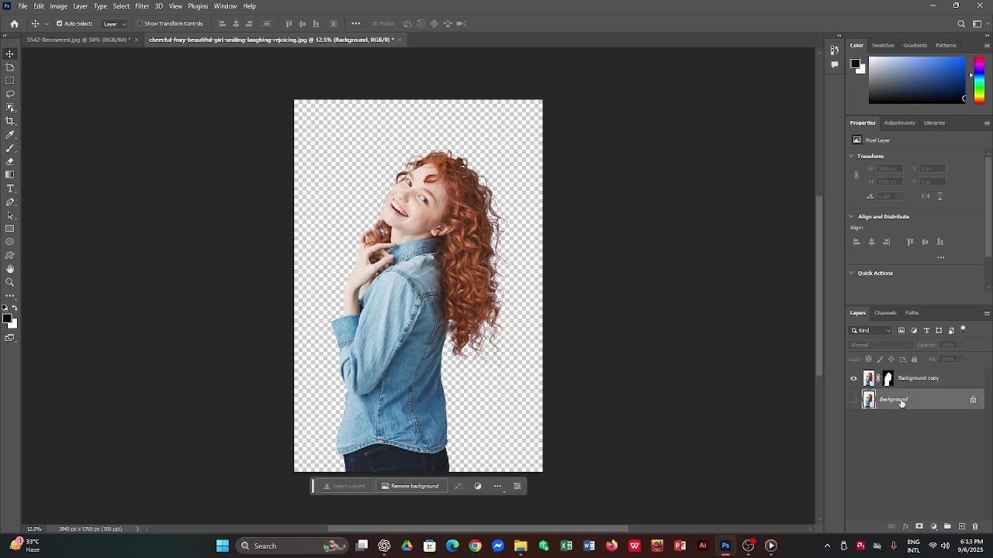
click(933, 526)
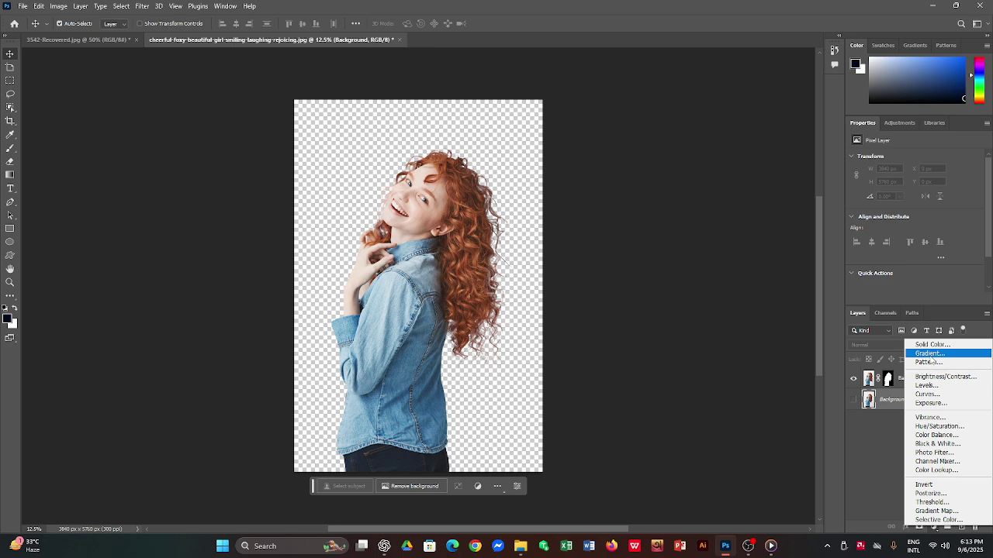
click(933, 346)
click(678, 269)
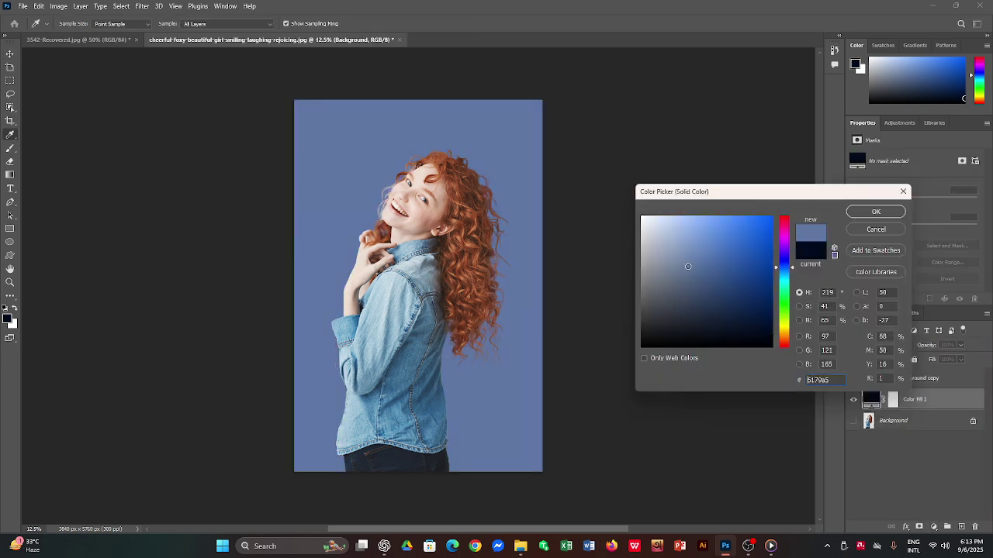
drag(678, 270, 660, 228)
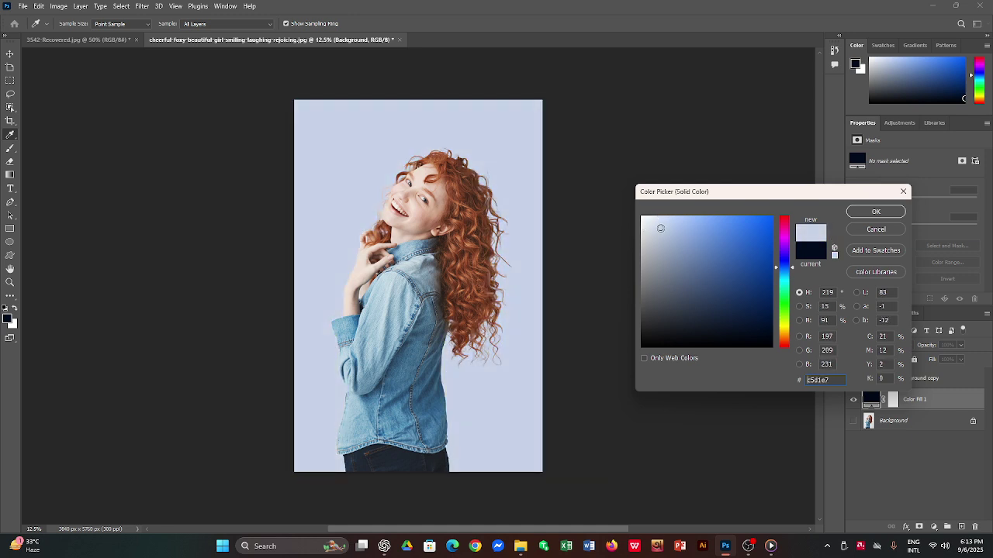
click(887, 212)
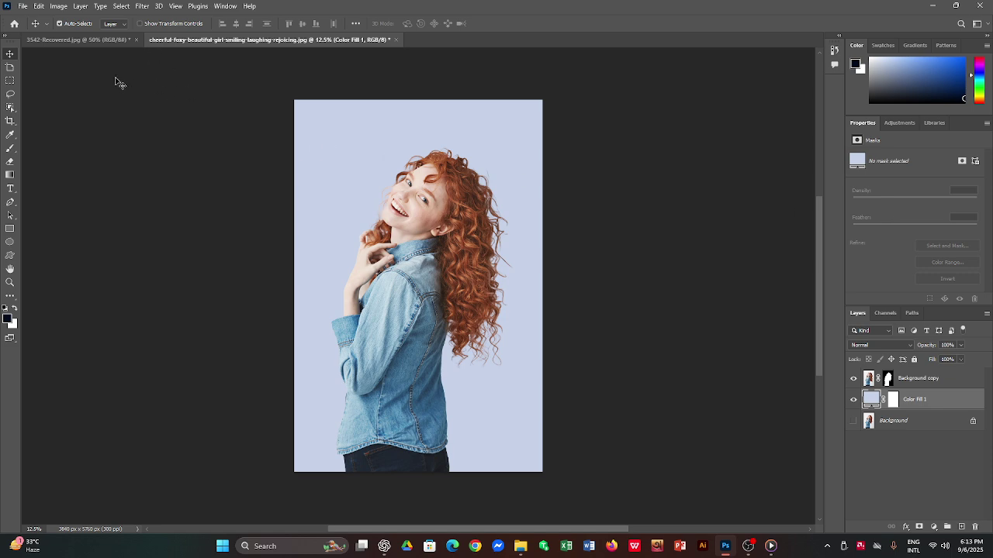
In 3542-Recovered.jpg, select the man as the subject and invert the selection to cover the background.
click(95, 41)
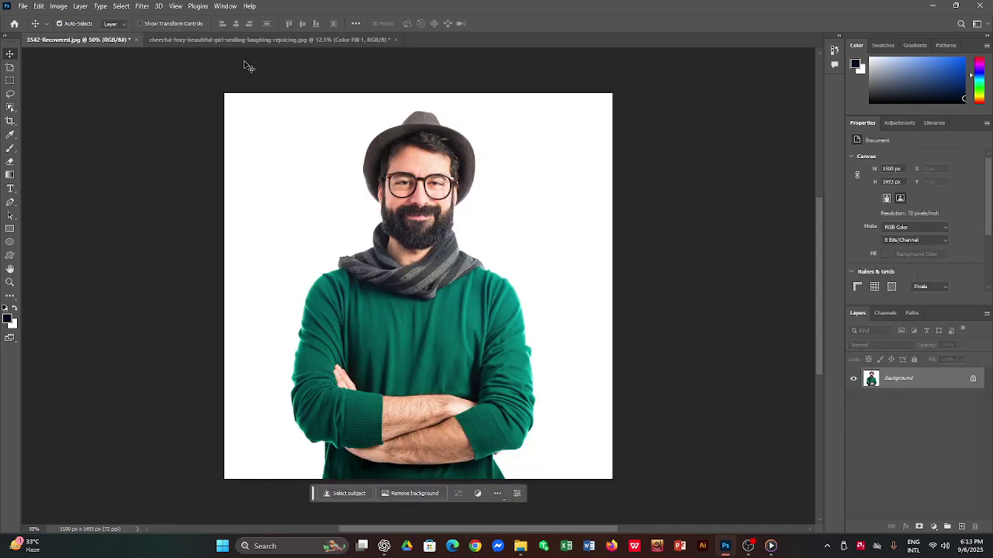
click(121, 6)
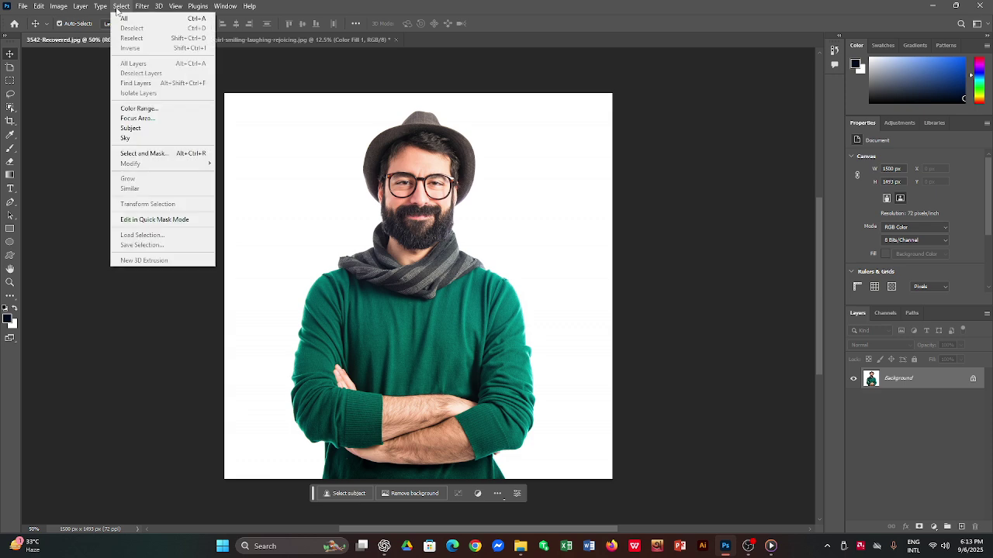
click(143, 130)
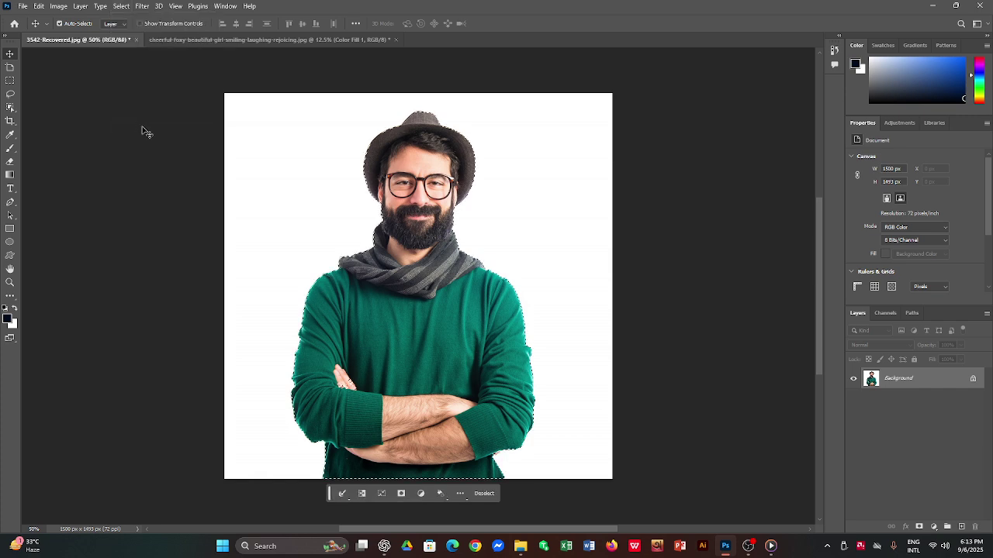
click(123, 6)
click(132, 48)
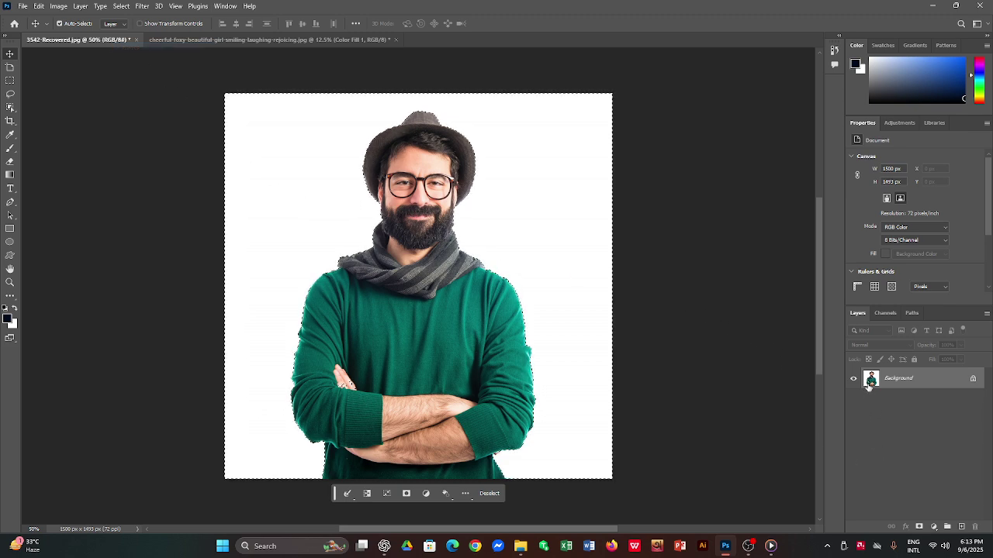
Fill the selected background around the man with a white Solid Color fill layer, ffffff.
click(933, 526)
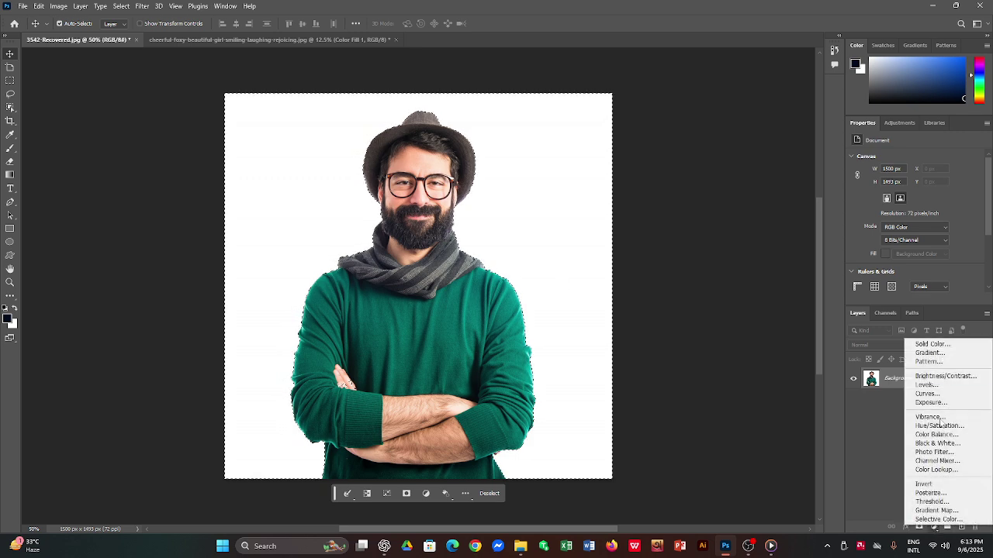
click(932, 344)
drag(717, 263, 619, 214)
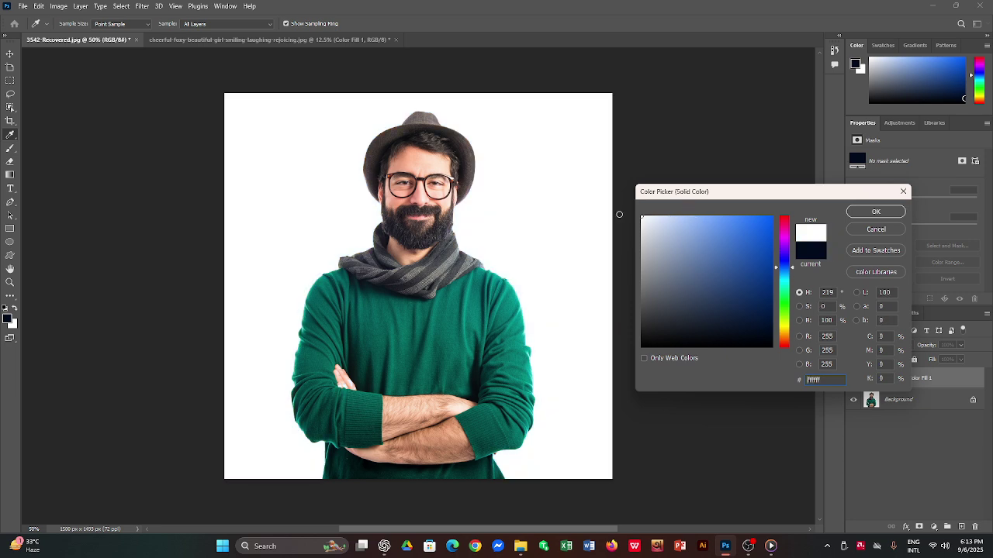
click(588, 220)
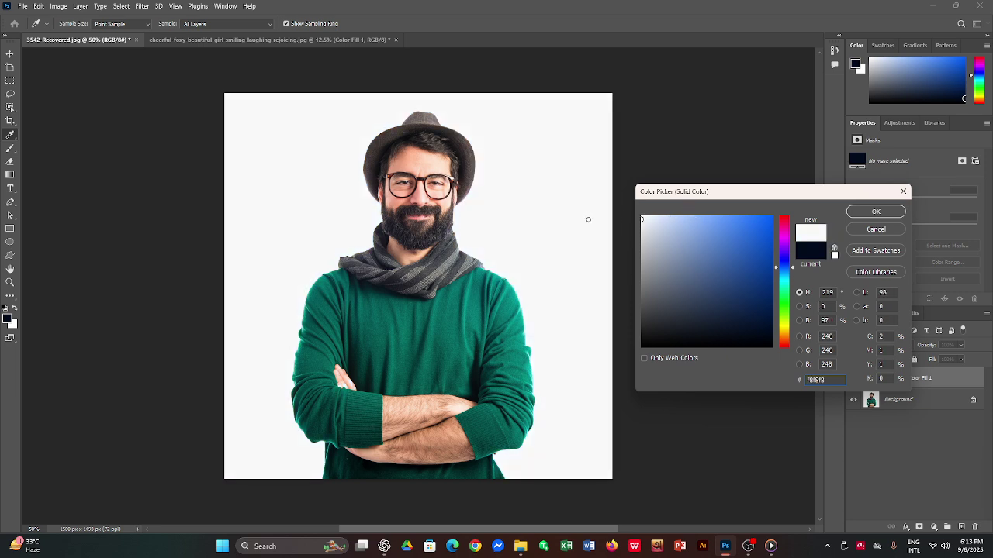
click(640, 215)
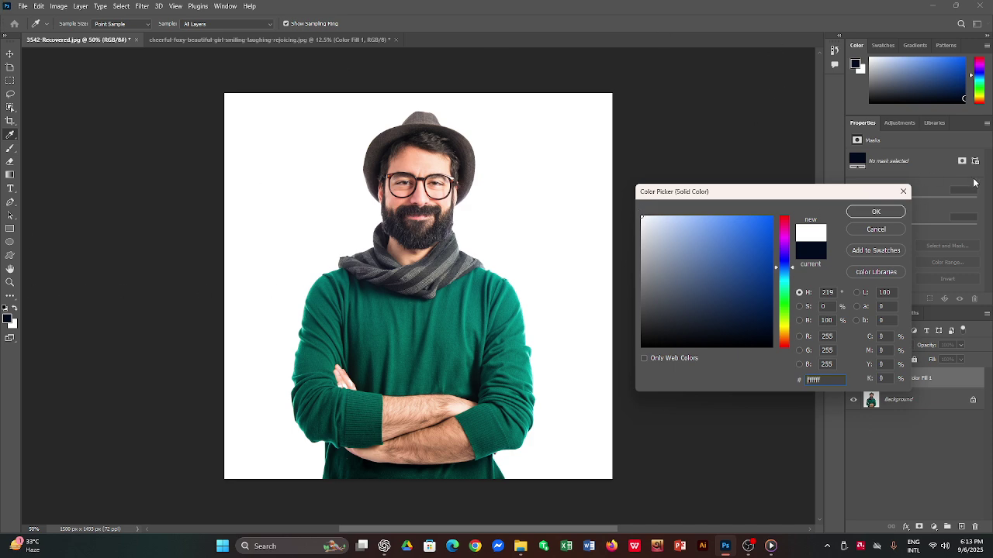
click(886, 214)
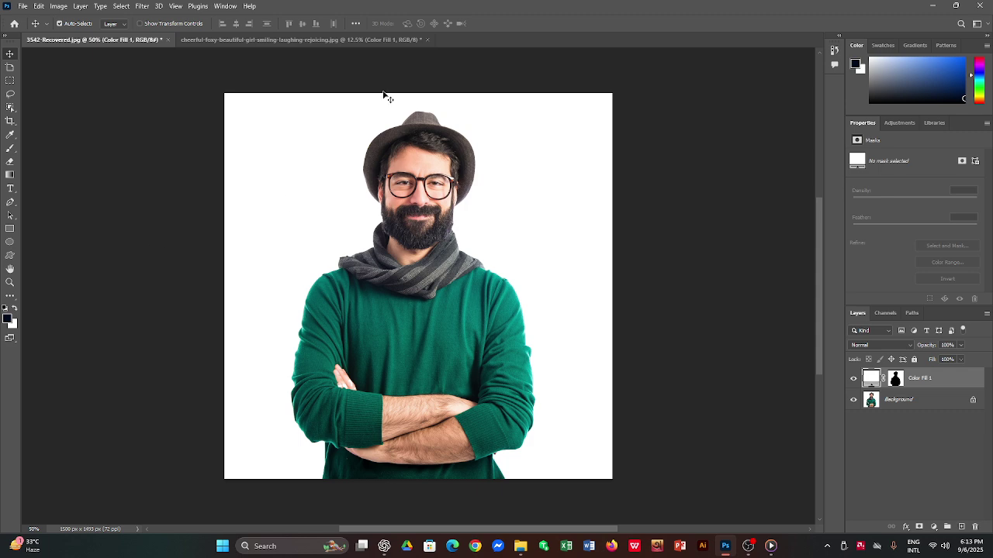
Compare the finished backgrounds of the two open portraits, ending on the woman's photo.
click(196, 38)
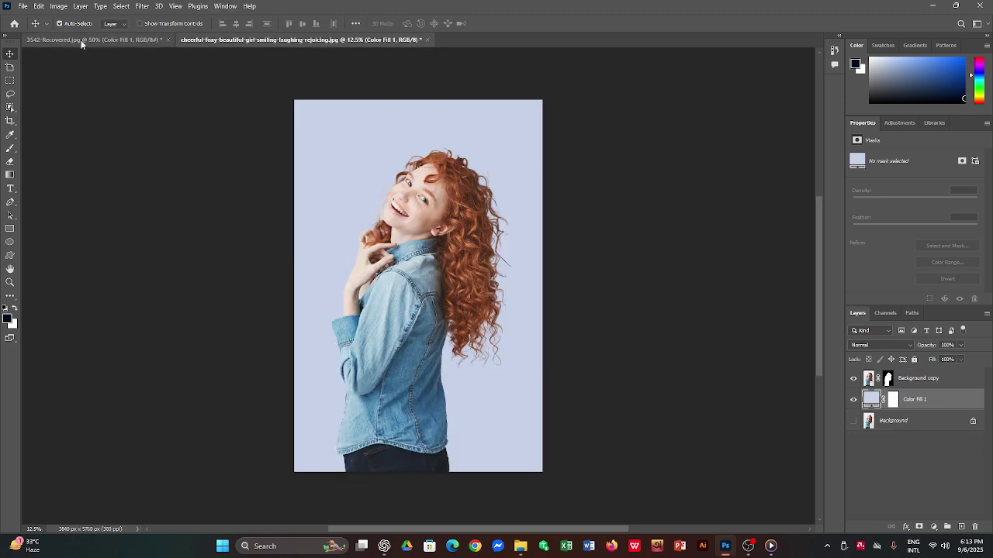
click(135, 40)
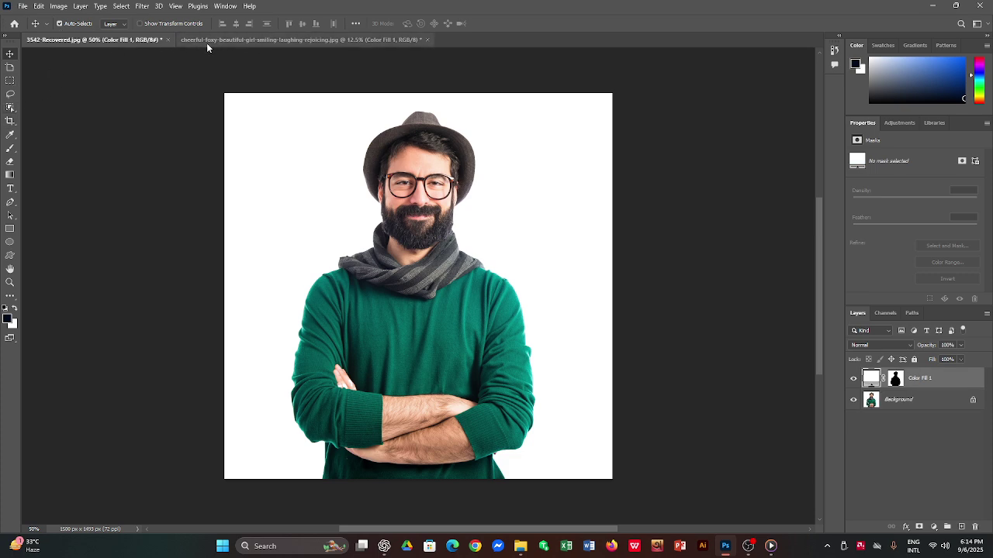
click(227, 39)
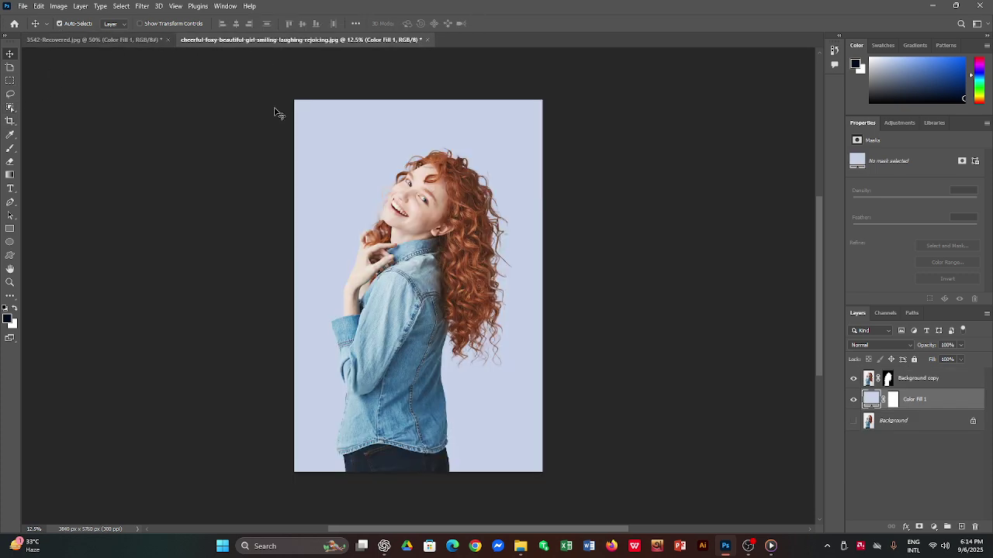